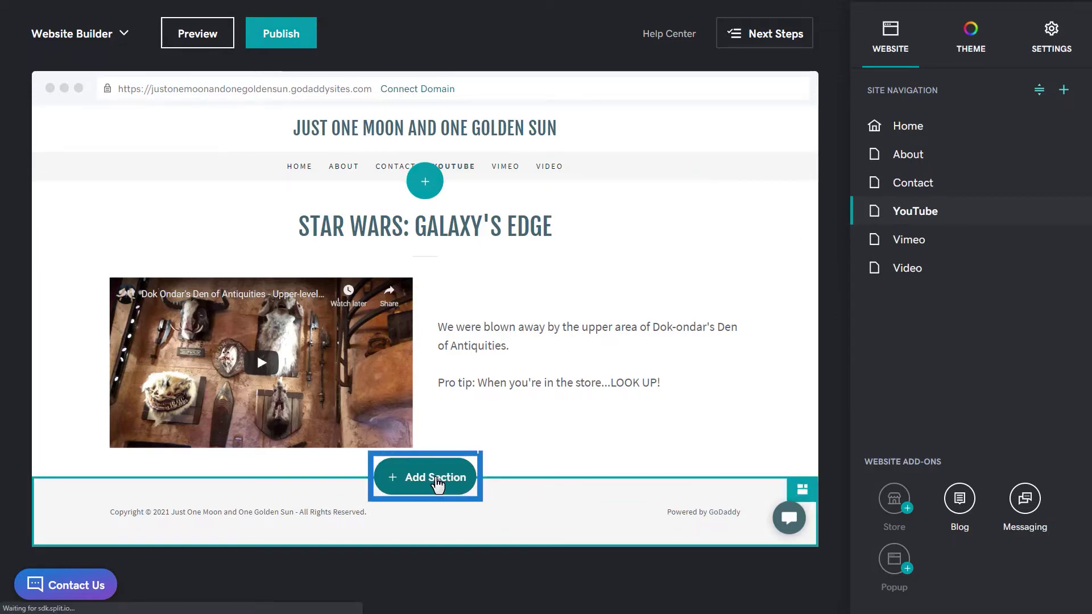
Add a "Single video with featured content" section at the end of the YouTube page.
left_click(436, 480)
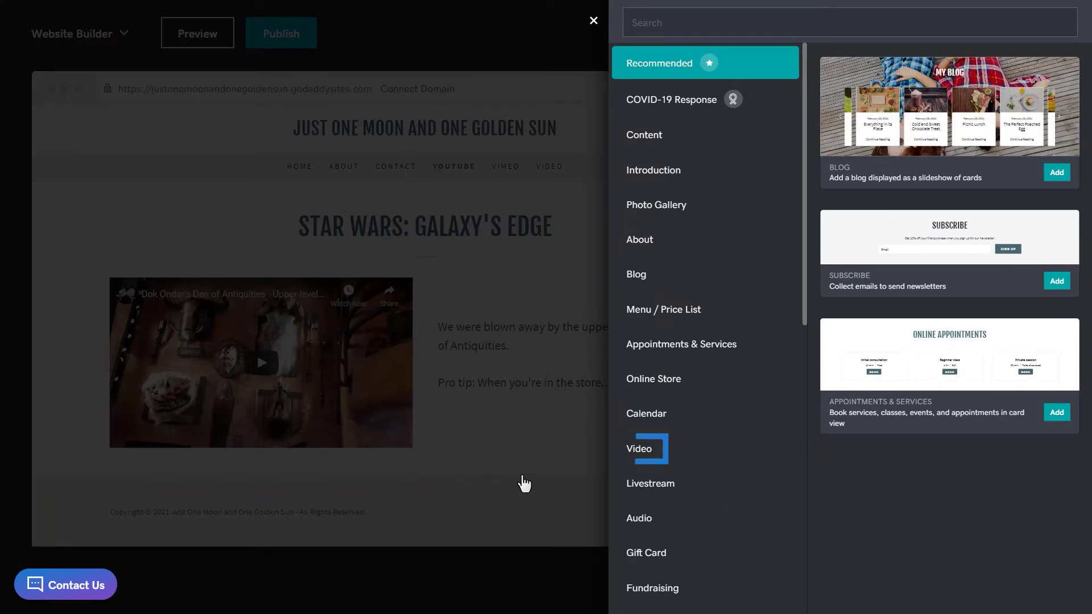
left_click(703, 449)
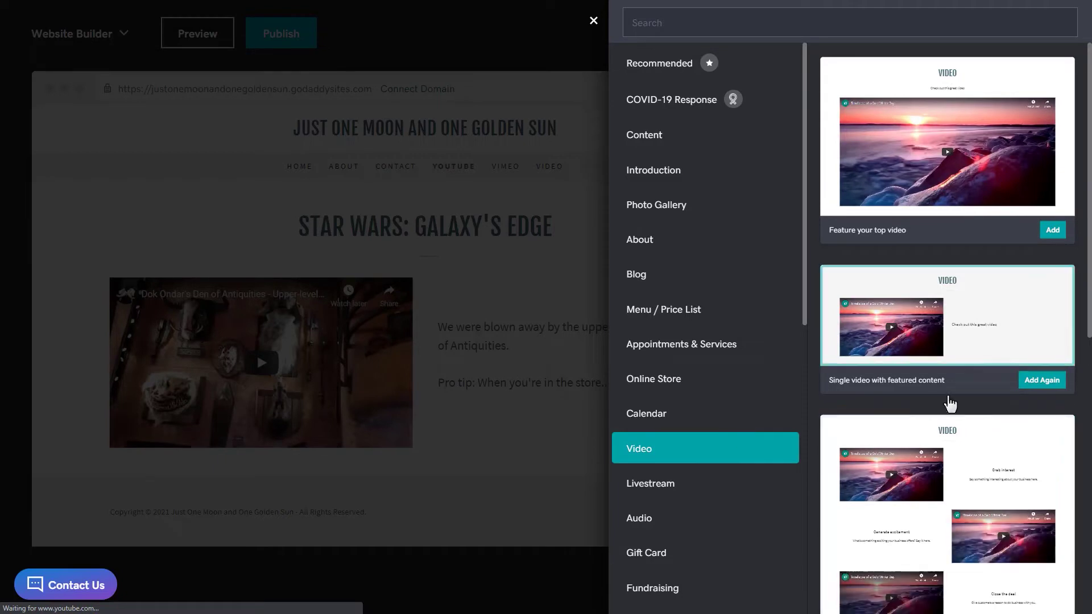
left_click(1038, 380)
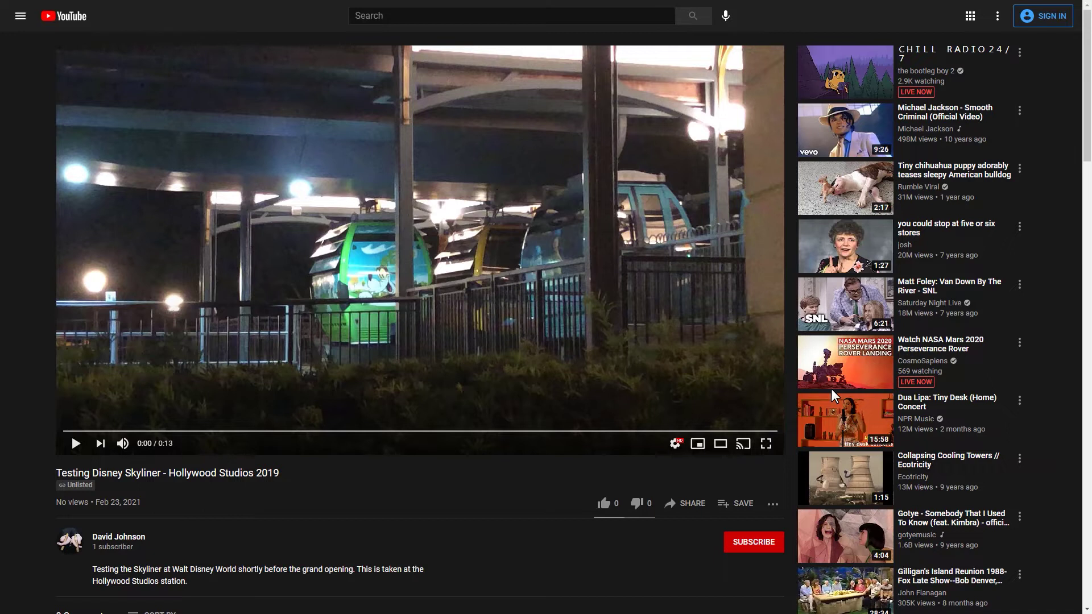
Copy the share link of YouTube's Testing Disney Skyliner video and set it as the new section's video URL in Website Builder.
left_click(693, 505)
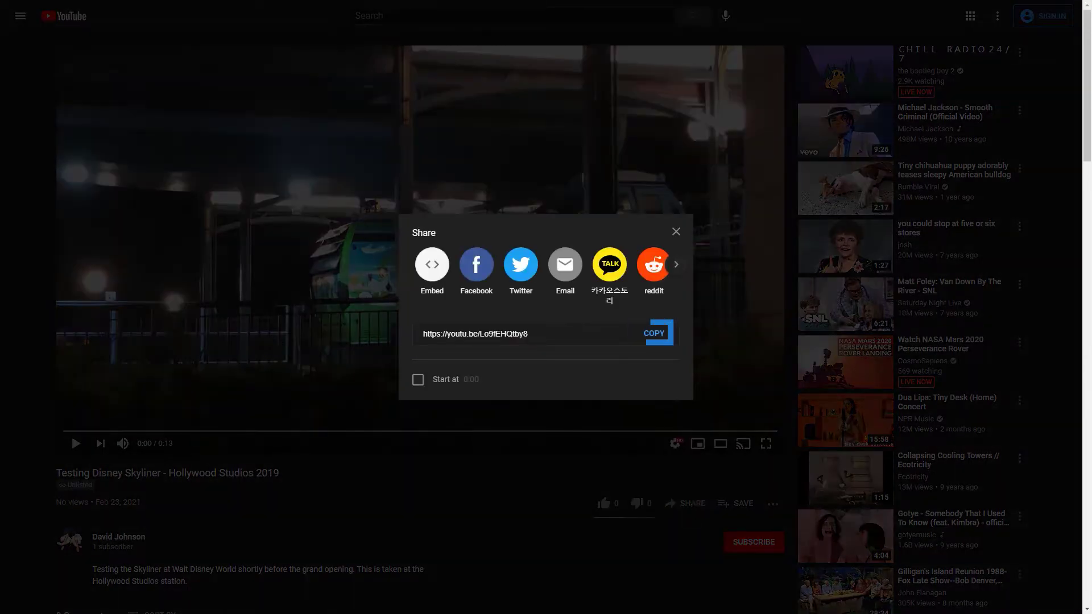
left_click(650, 340)
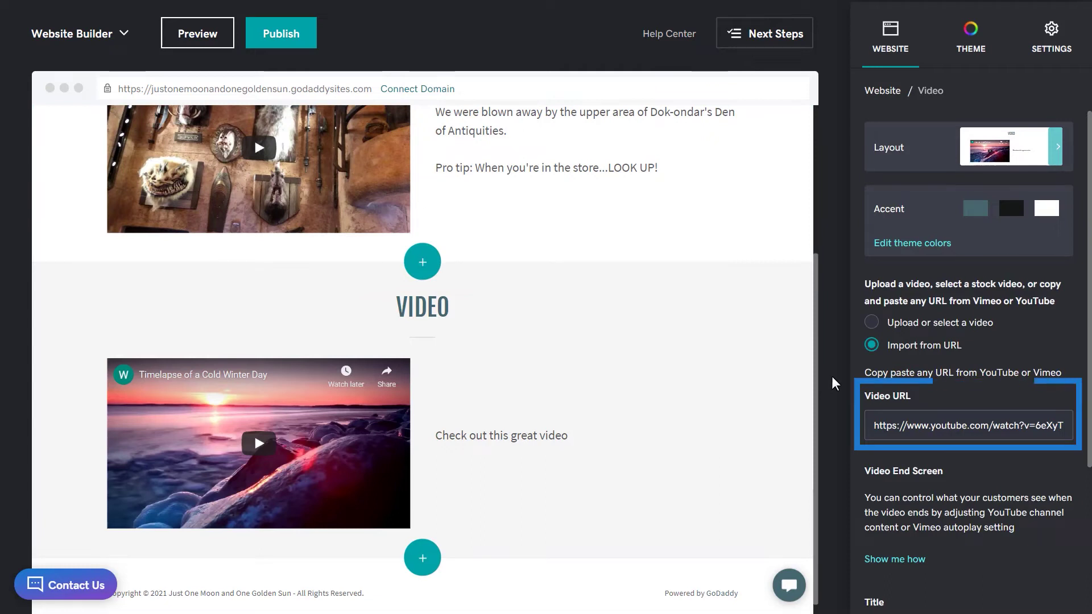
triple_click(921, 425)
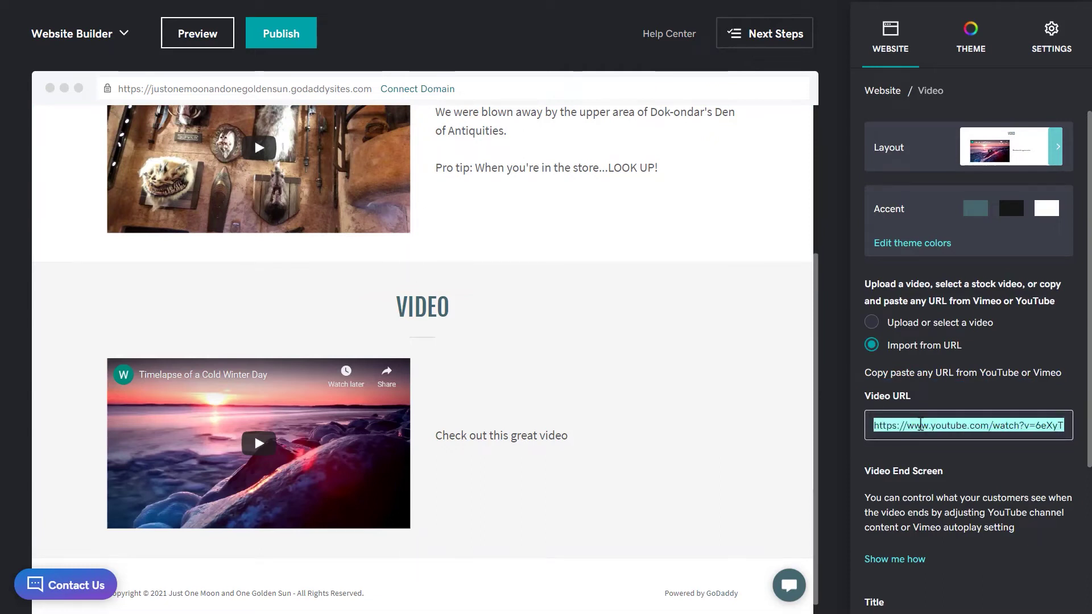
key("ctrl+v")
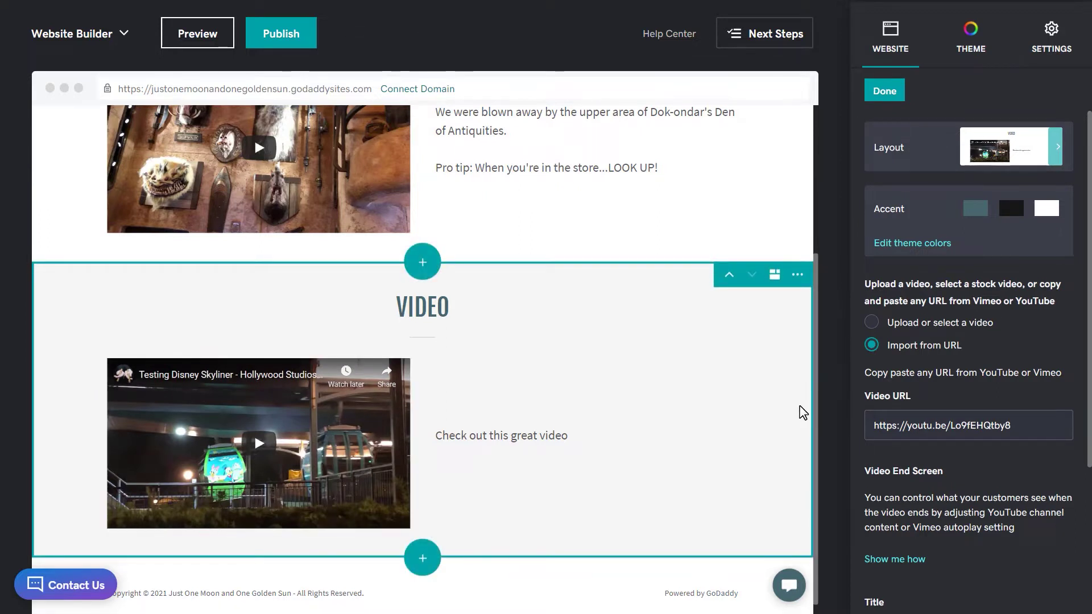
Title the section "Skyliner Test" with description "Testing the Skyliner at Walt Disney World shortly before the grand opening. This is taken at the Hollywood Studios station.".
scroll(870, 410, "down", 4)
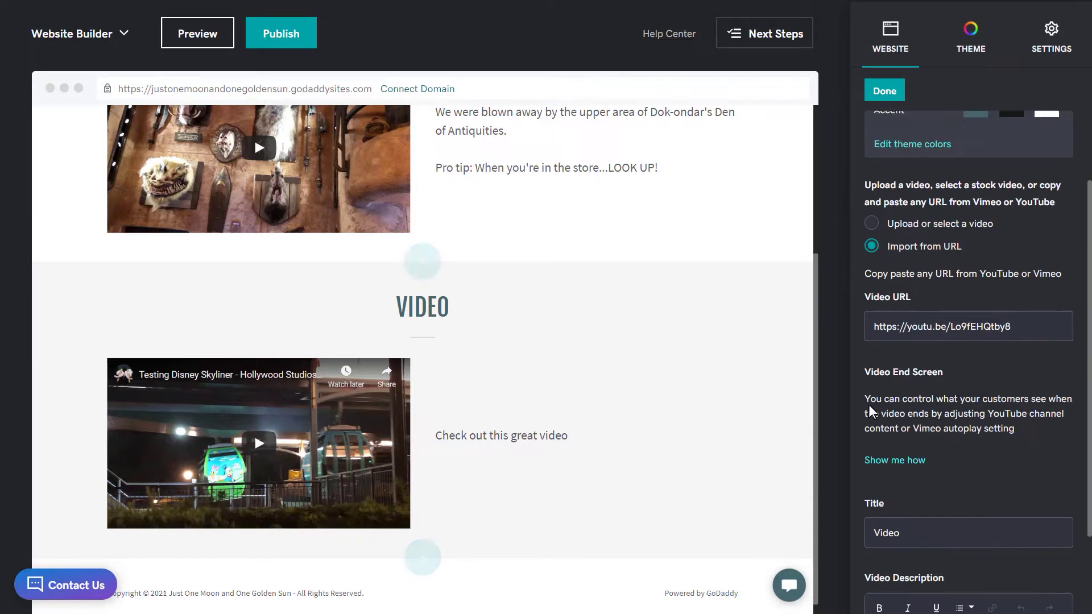
left_click(926, 425)
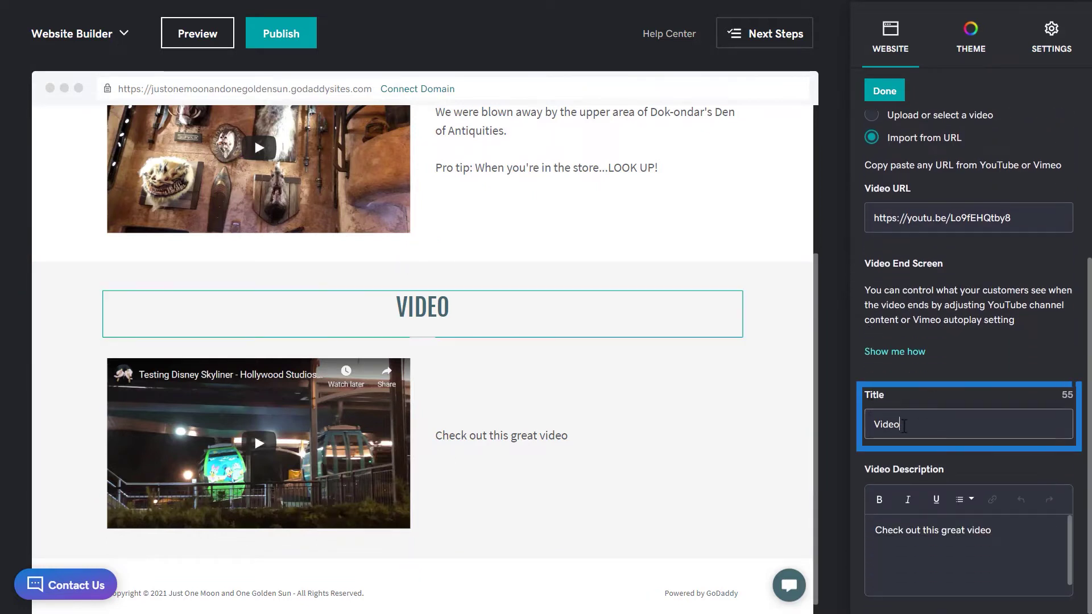
left_click_drag(926, 426, 870, 426)
key("ctrl+v")
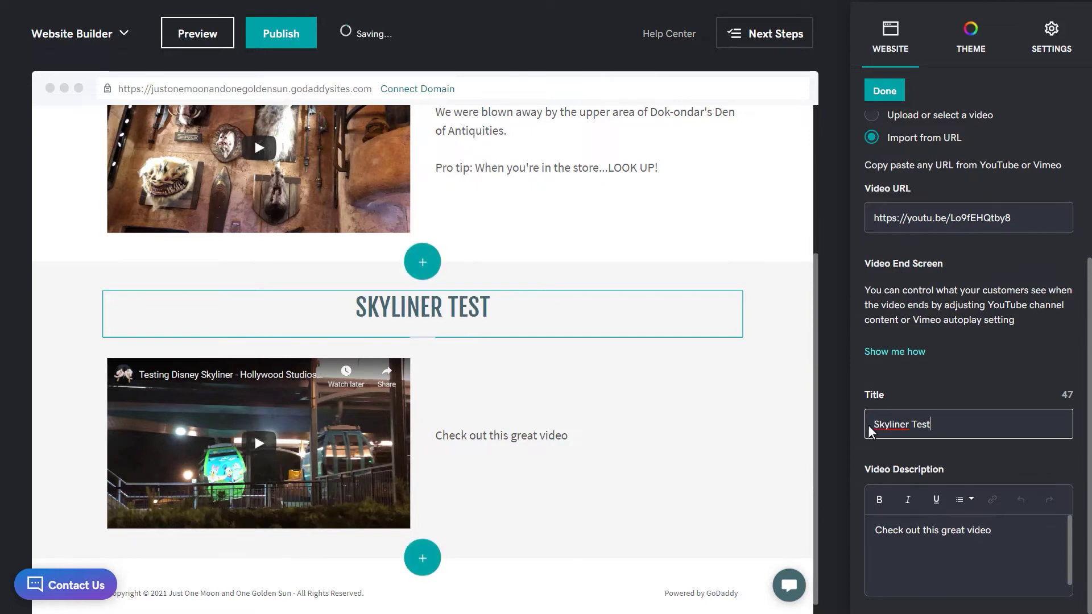
left_click_drag(992, 530, 862, 537)
key("ctrl+v")
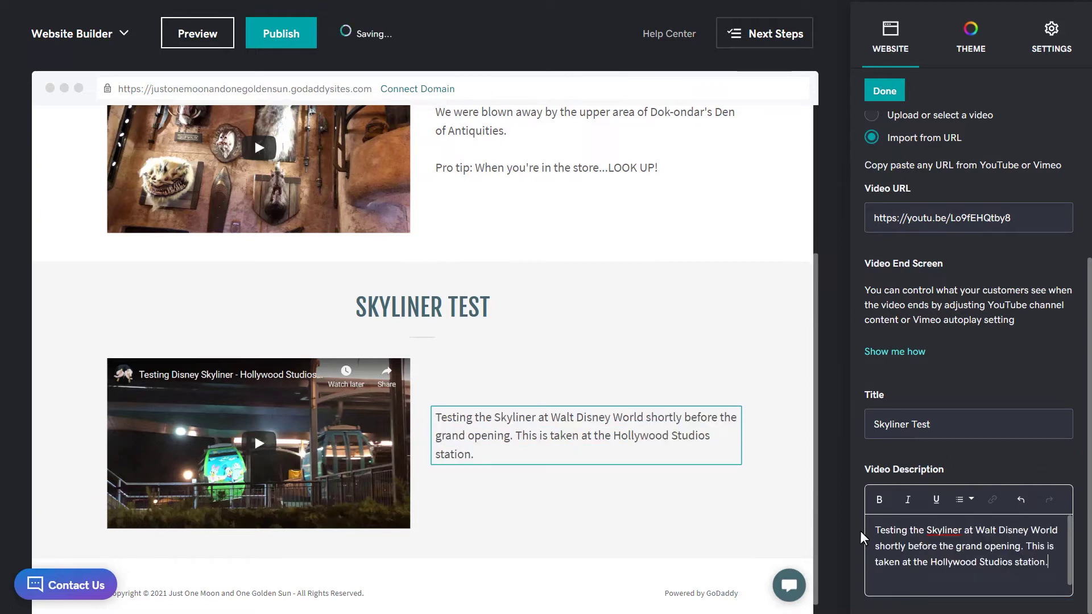
left_click(784, 470)
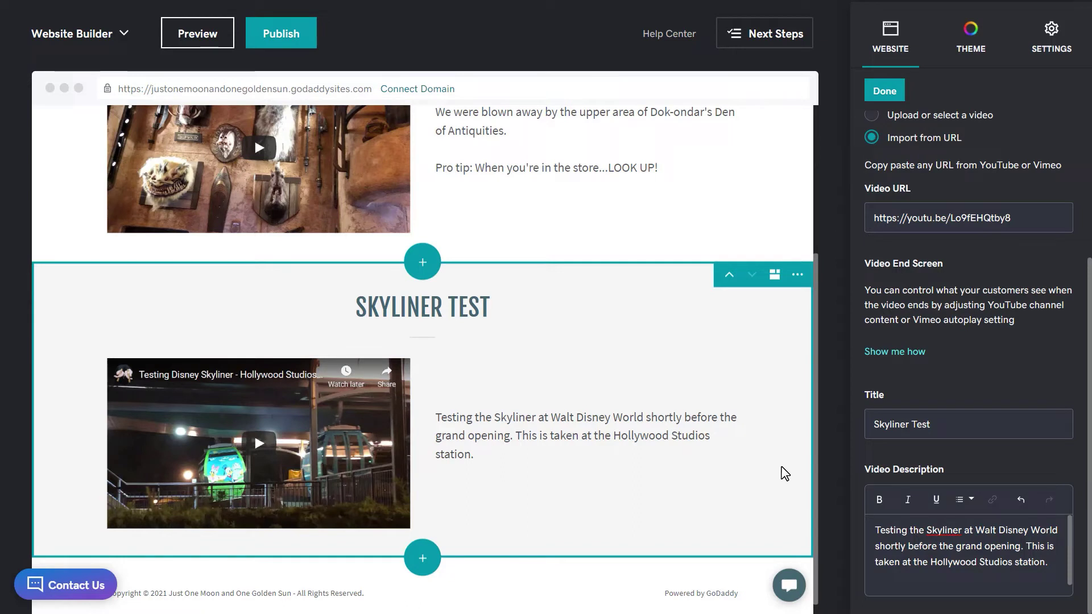
left_click(885, 92)
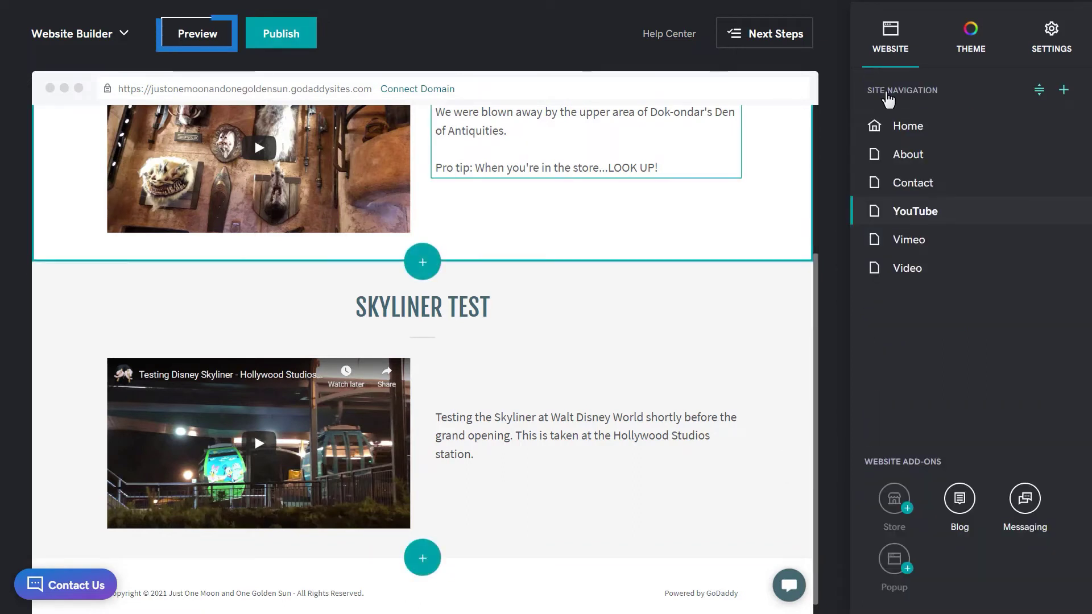
Preview the YouTube page and play an embedded video to check it.
left_click(219, 39)
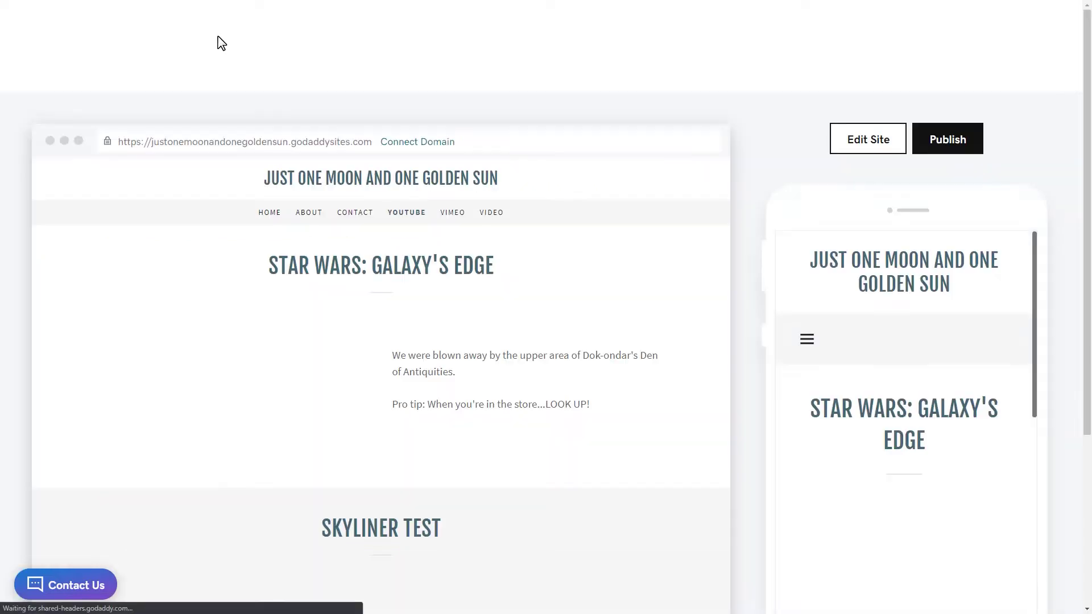
scroll(494, 407, "down", 5)
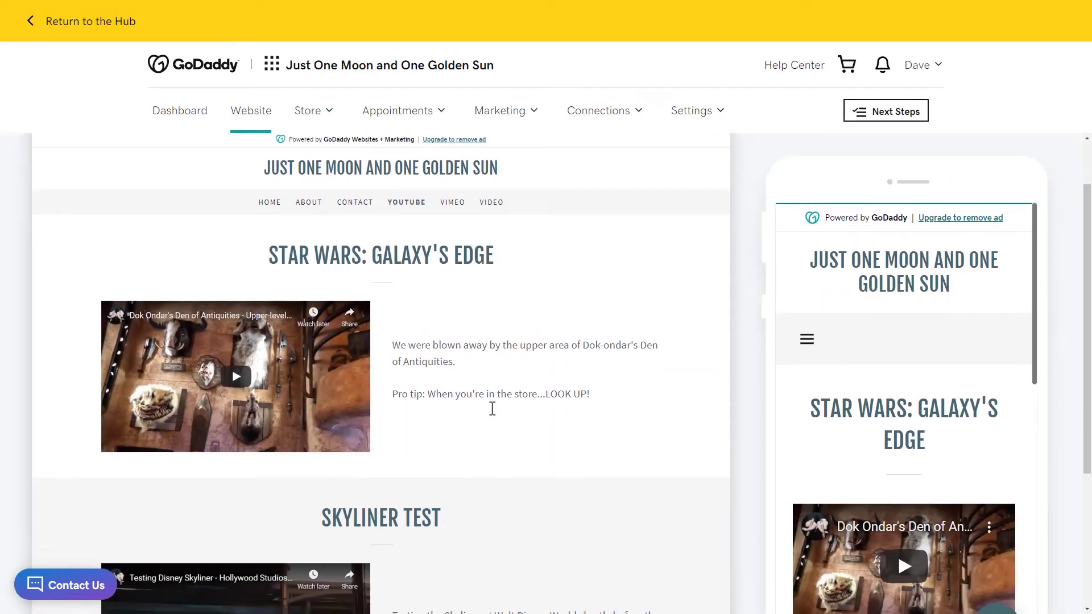
left_click(235, 424)
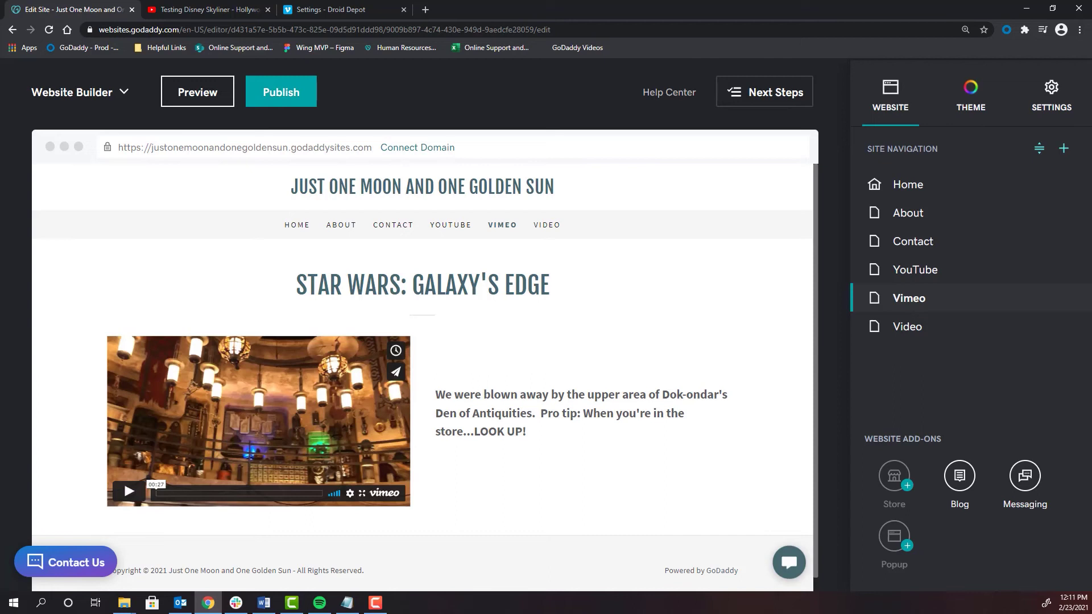
Add a "Single video with featured content" section below the existing video on the Vimeo page.
mouse_move(776, 399)
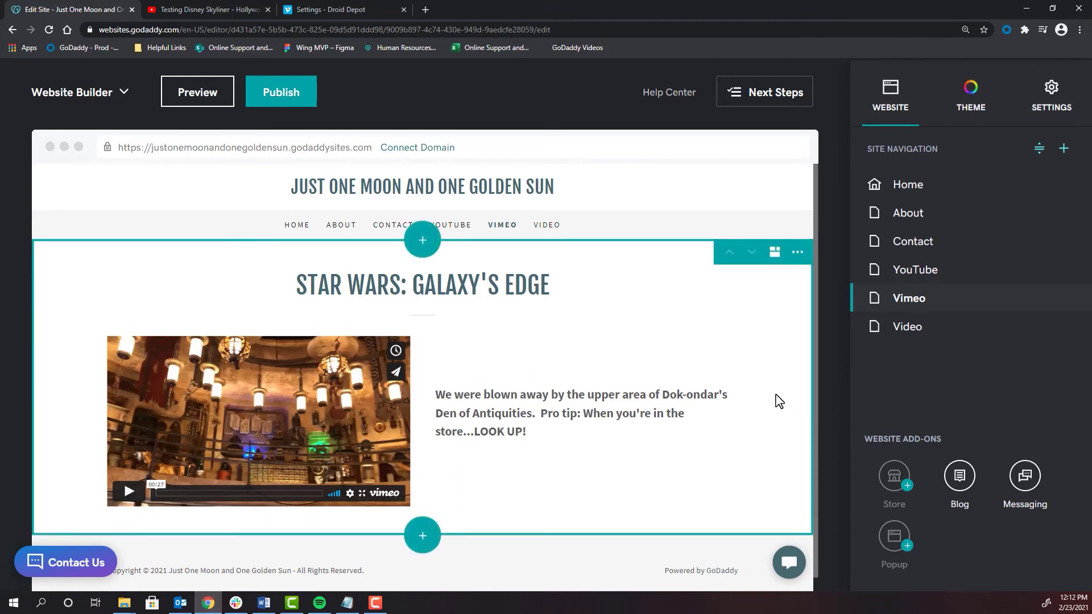
scroll(490, 499, "down", 1)
left_click(449, 515)
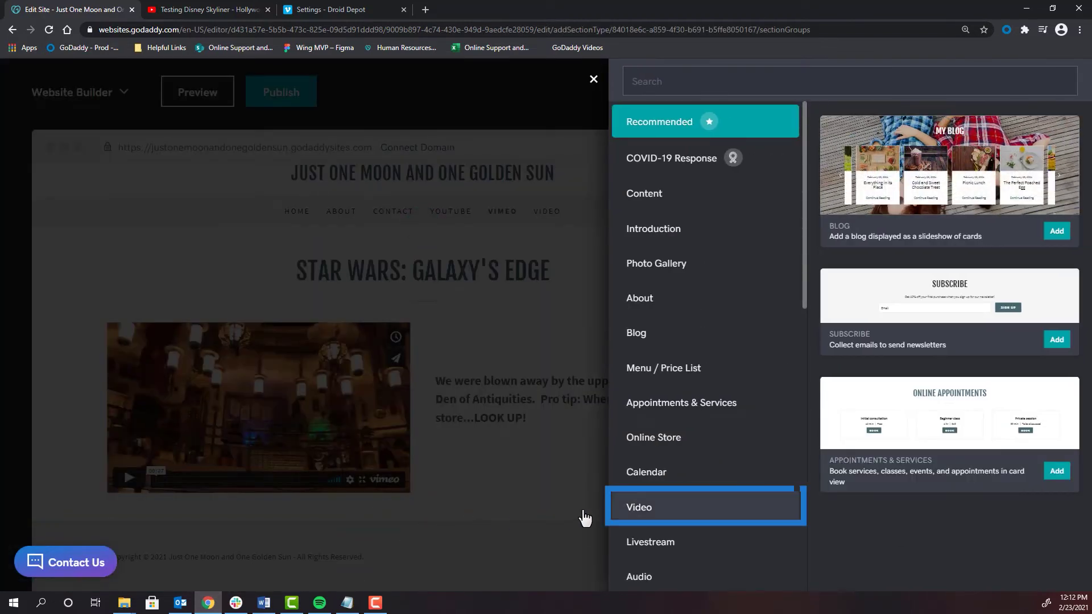
left_click(633, 508)
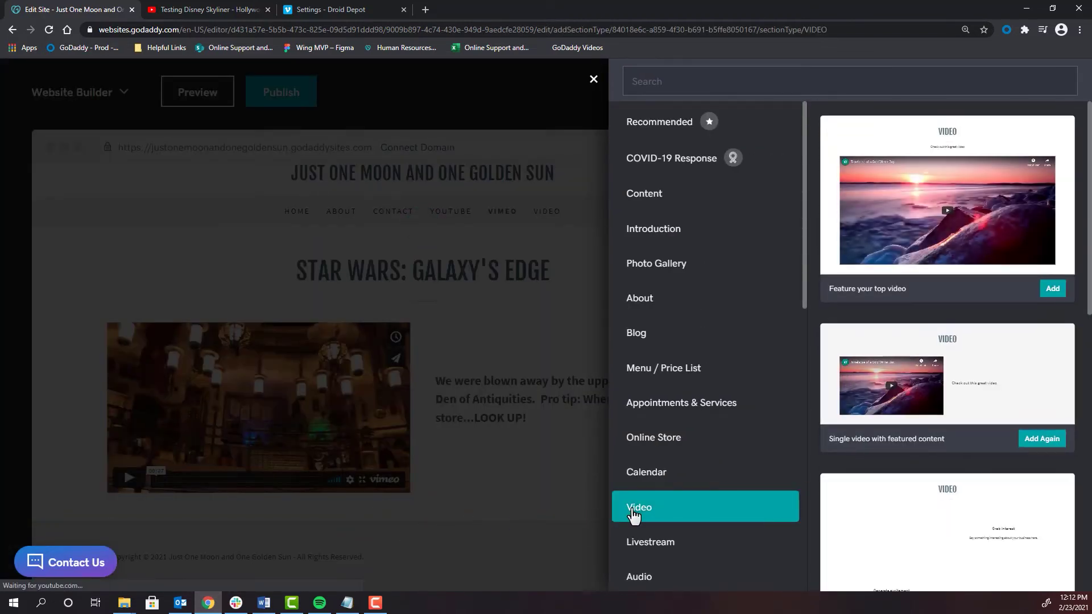
left_click(1041, 438)
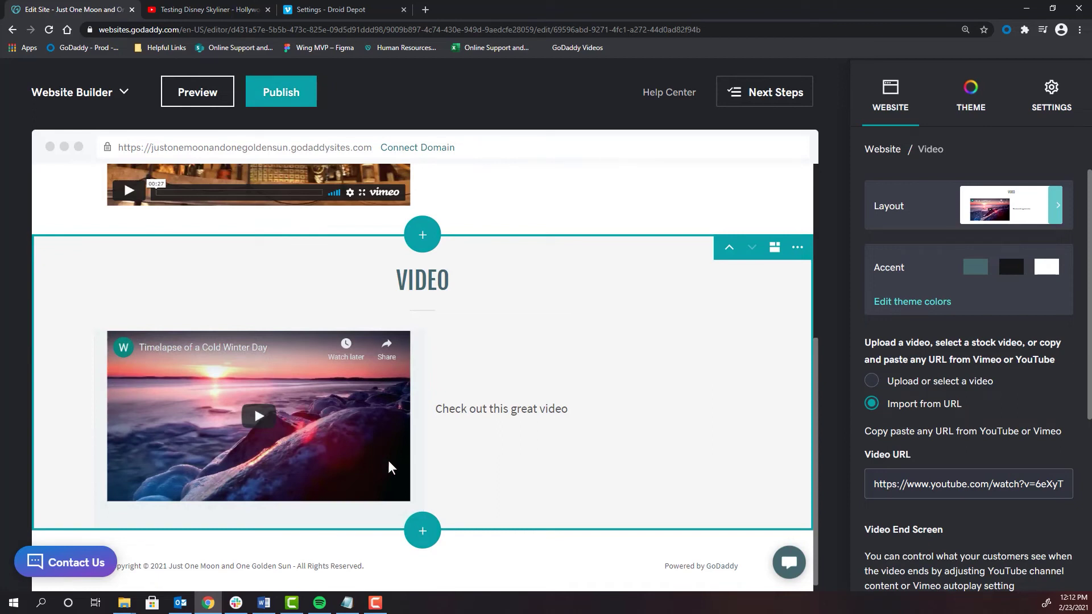
Switch the section's source to an uploaded or selected video and upload Ronto Roasters from Downloads to the video library.
left_click(871, 381)
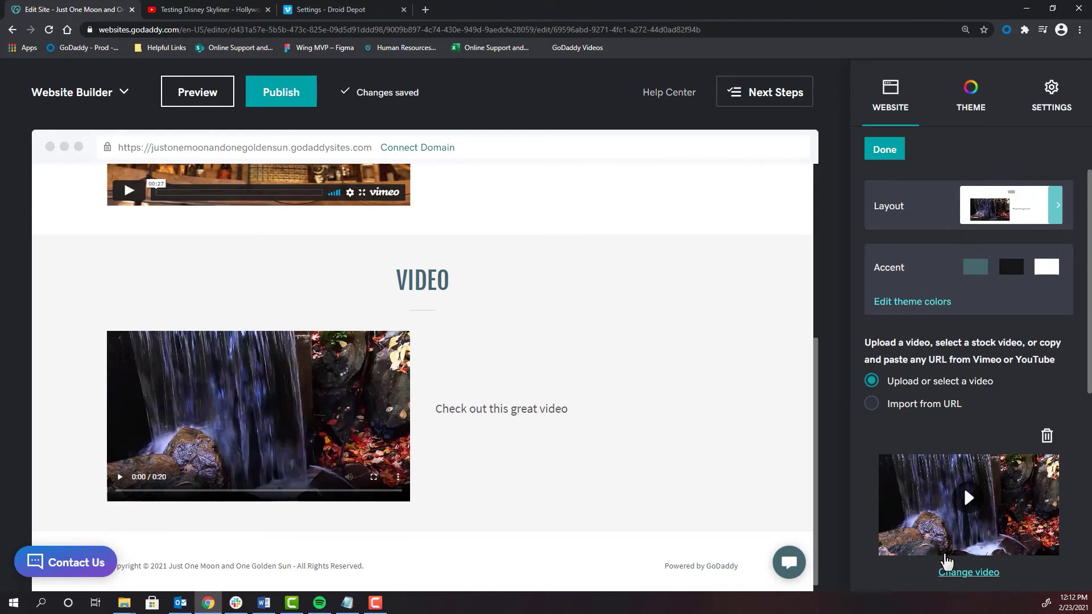
left_click(952, 573)
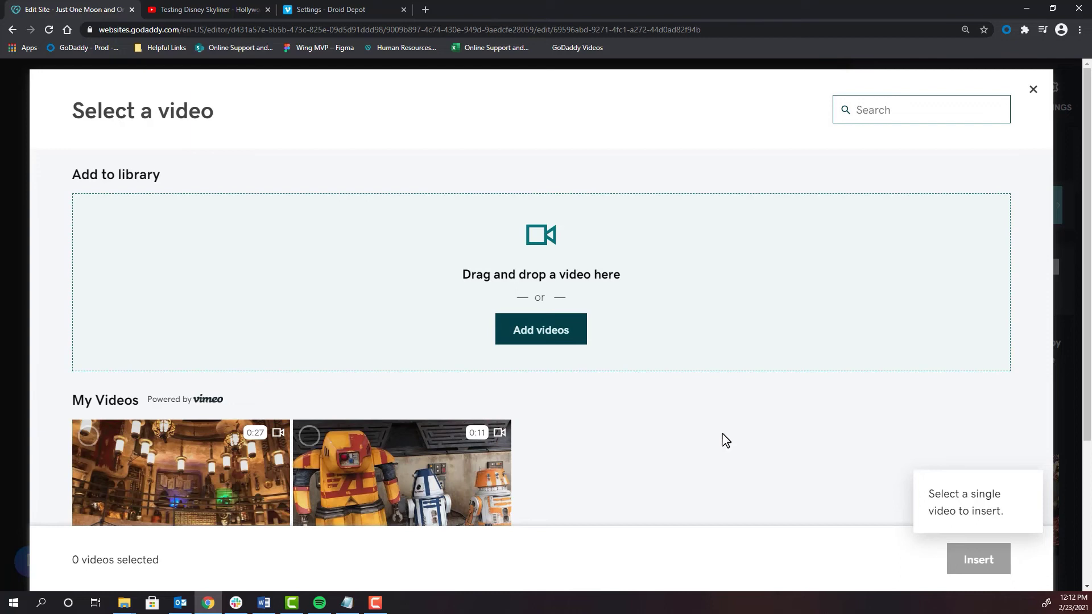
left_click(567, 340)
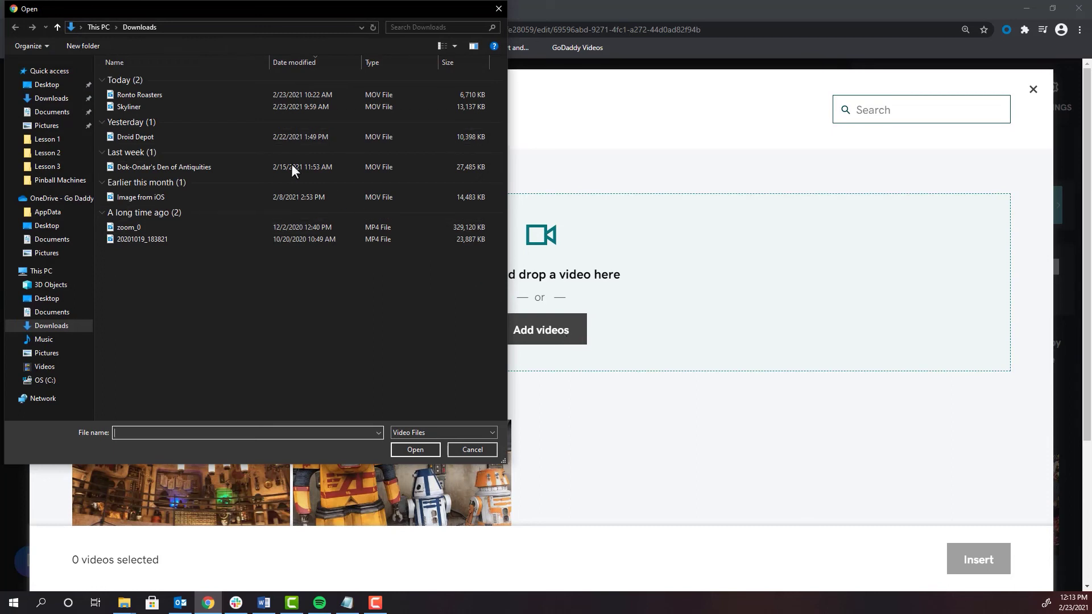
left_click(182, 95)
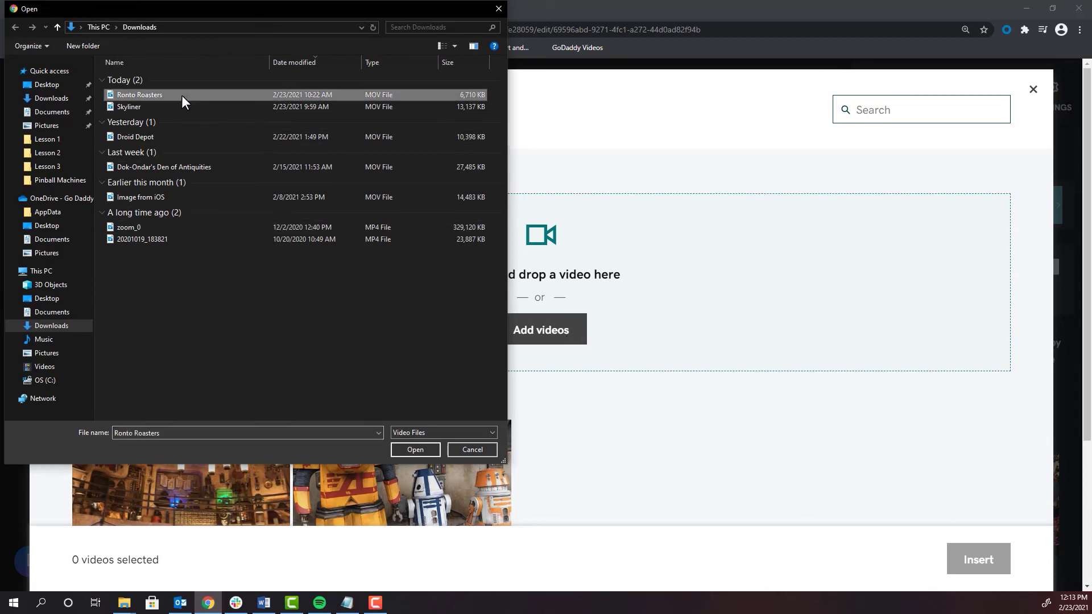
left_click(415, 449)
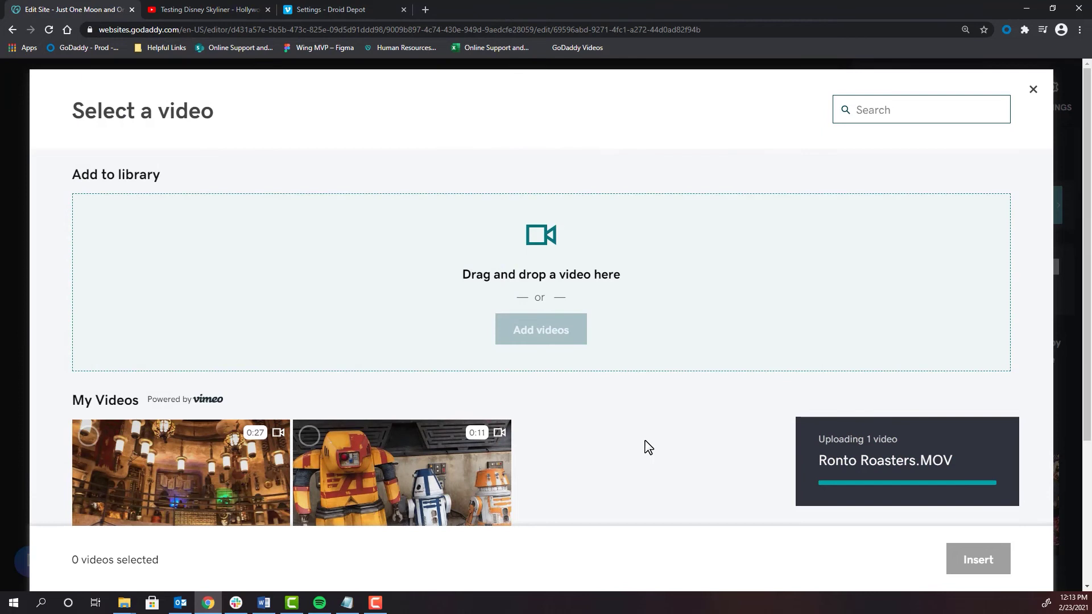
Insert the uploaded Ronto Roasters video from My Videos into the section.
scroll(258, 451, "down", 2)
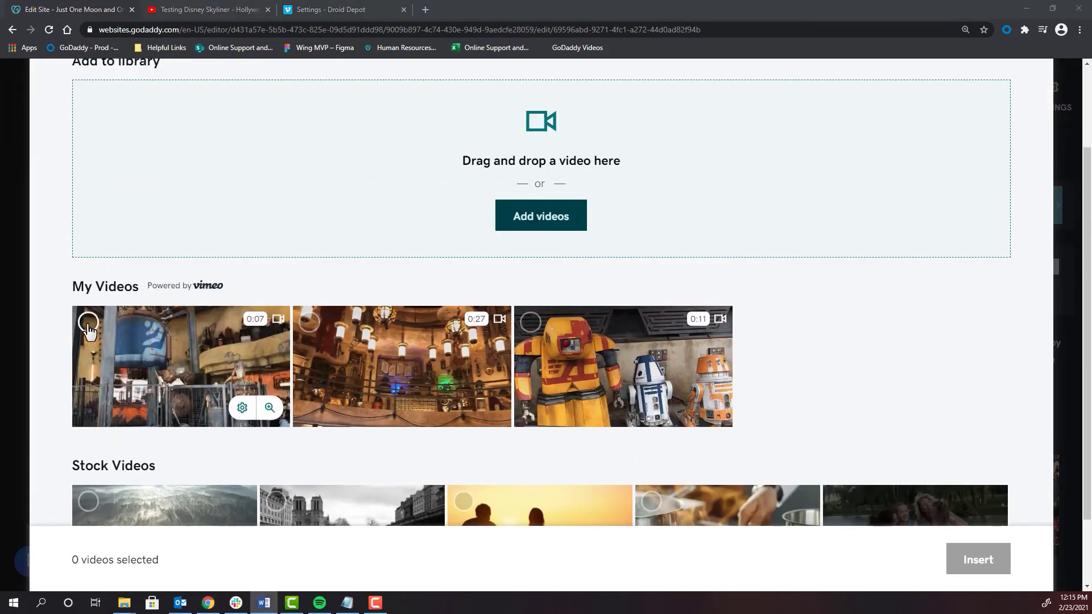
left_click(88, 322)
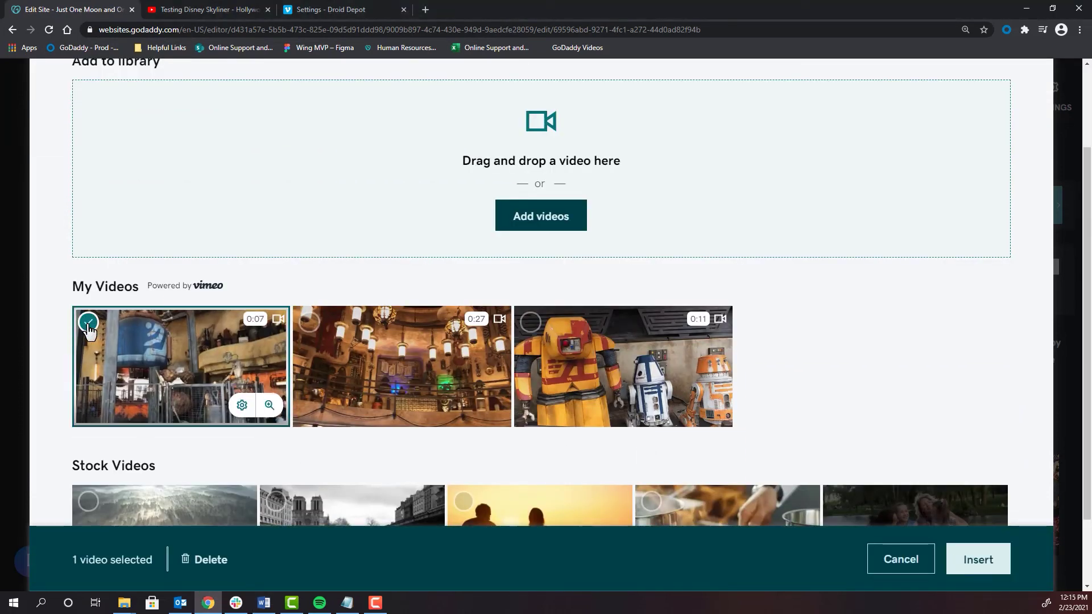
left_click(961, 559)
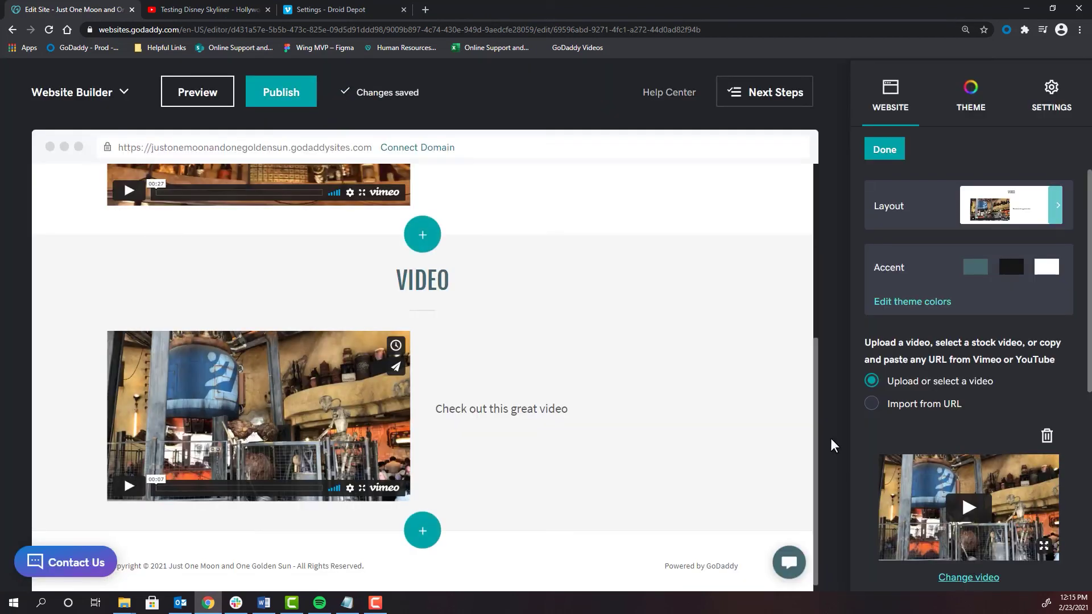
Title the section "Ronto Roasters! Now this is food cooking!" and describe loving the breakfast Ronto Wrap and the droid cooking meat with a podracer engine.
scroll(830, 438, "down", 5)
double_click(886, 494)
type("Ronto Roasters! Now this is food cooking!")
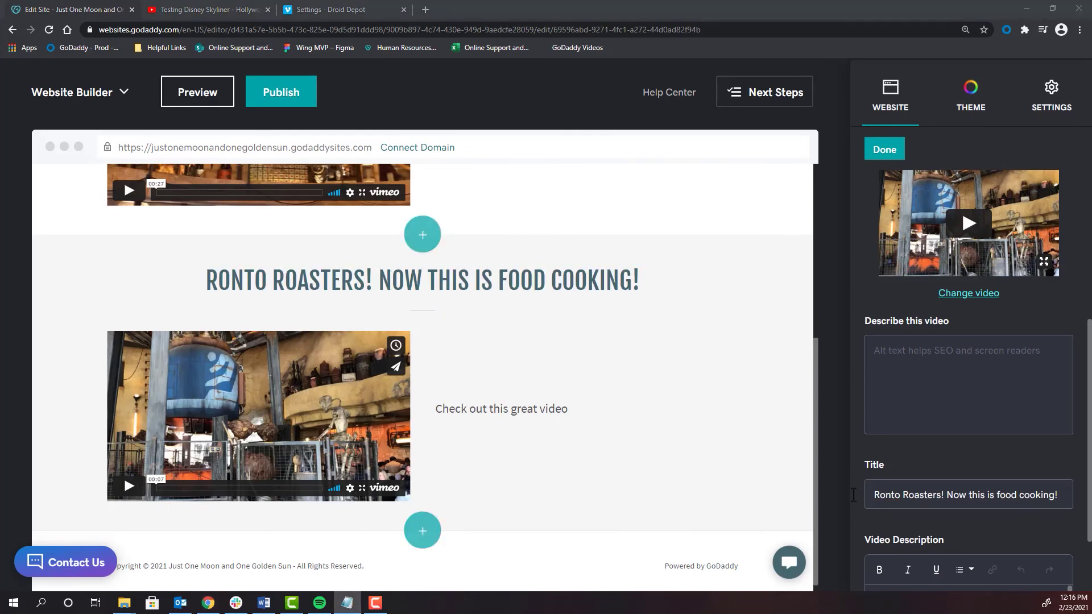
key("Tab")
type("I love, love, love the breakfast Ronto Wrap! Did I say that I loved it? I also love the fact that a droid is cooking the meat using the engine of a podracer! A great callback to Episode One.")
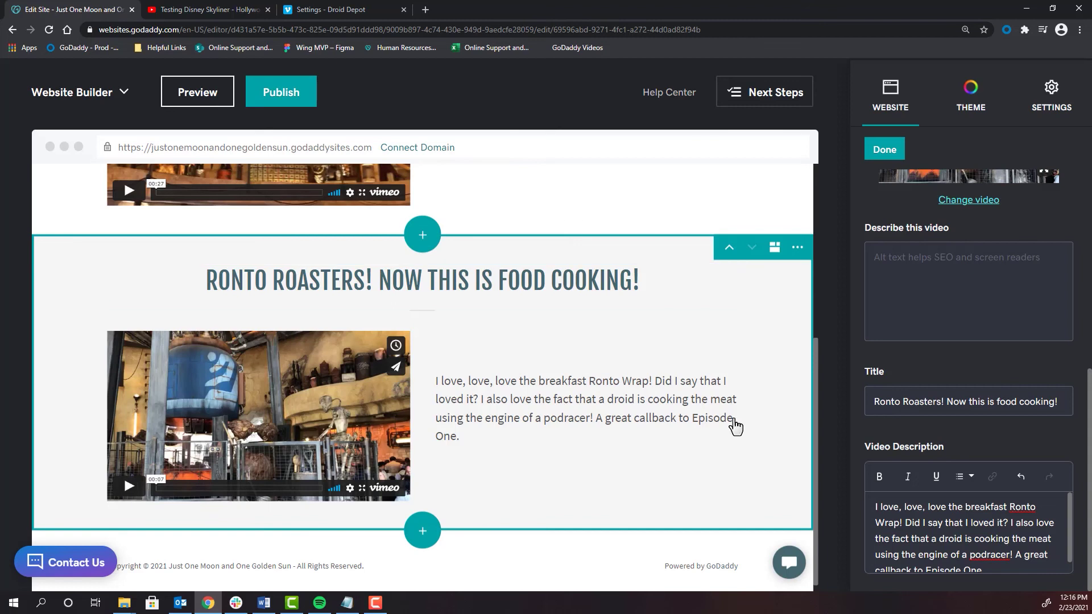
Preview the Vimeo page and look over the new Ronto Roasters video section.
left_click(196, 91)
scroll(458, 338, "down", 5)
scroll(459, 338, "down", 2)
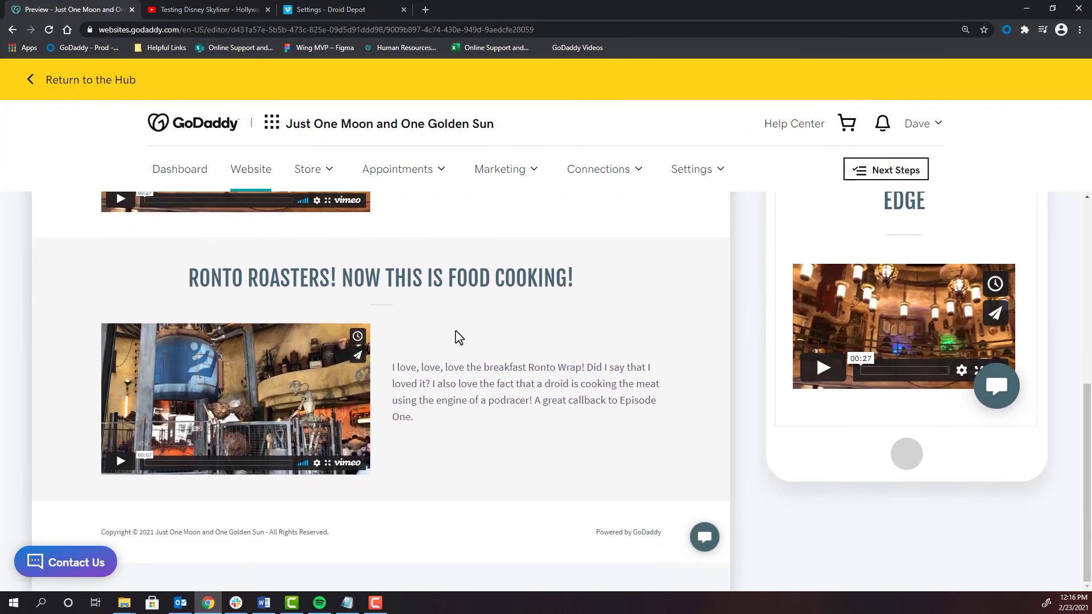